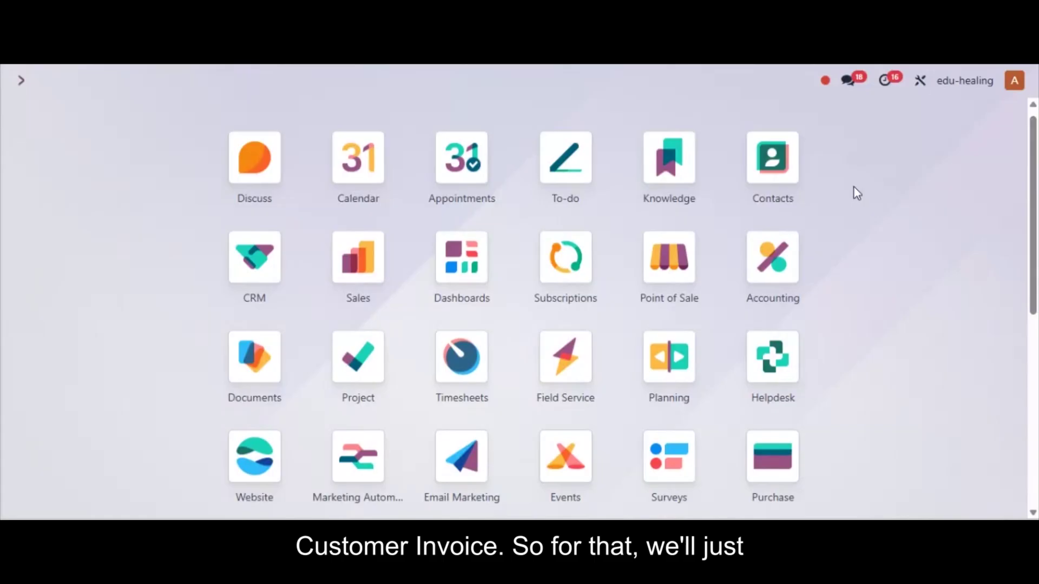
# - Open Accounting via the 'acc' search, go to Customers > Invoices, and start a new invoice
pyautogui.write('acc')
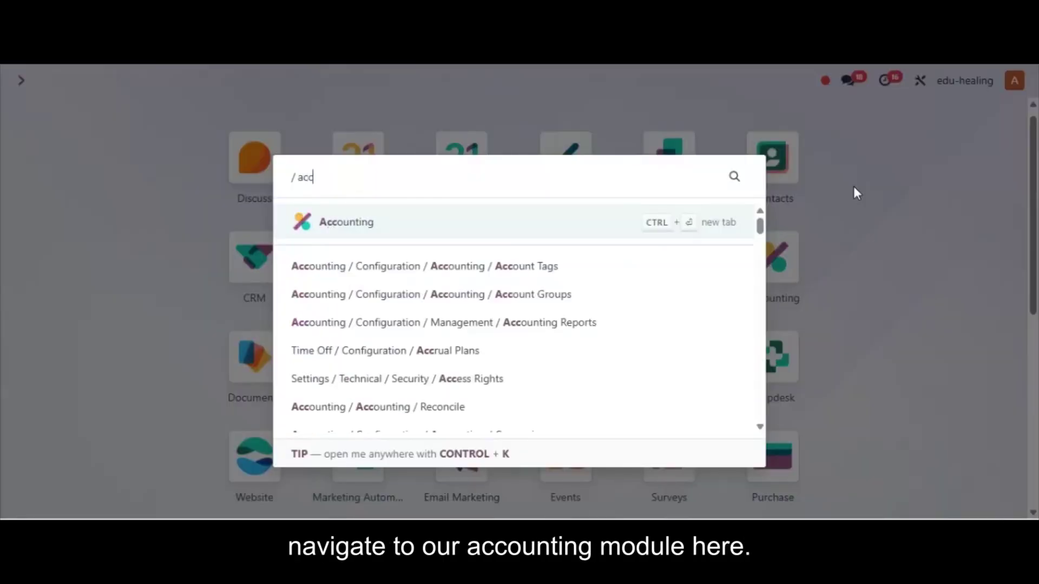
pyautogui.press('Return')
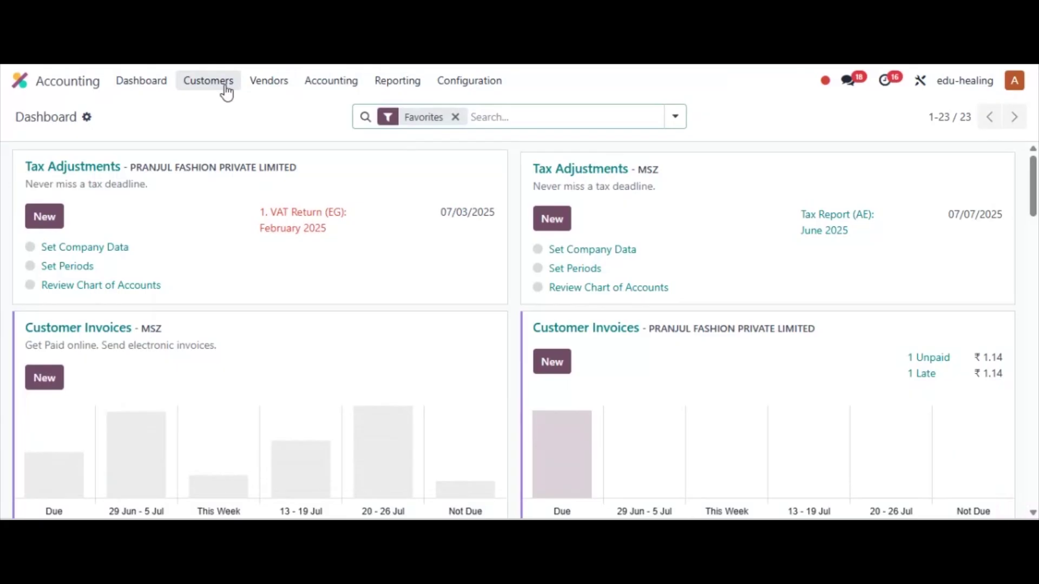
pyautogui.click(226, 93)
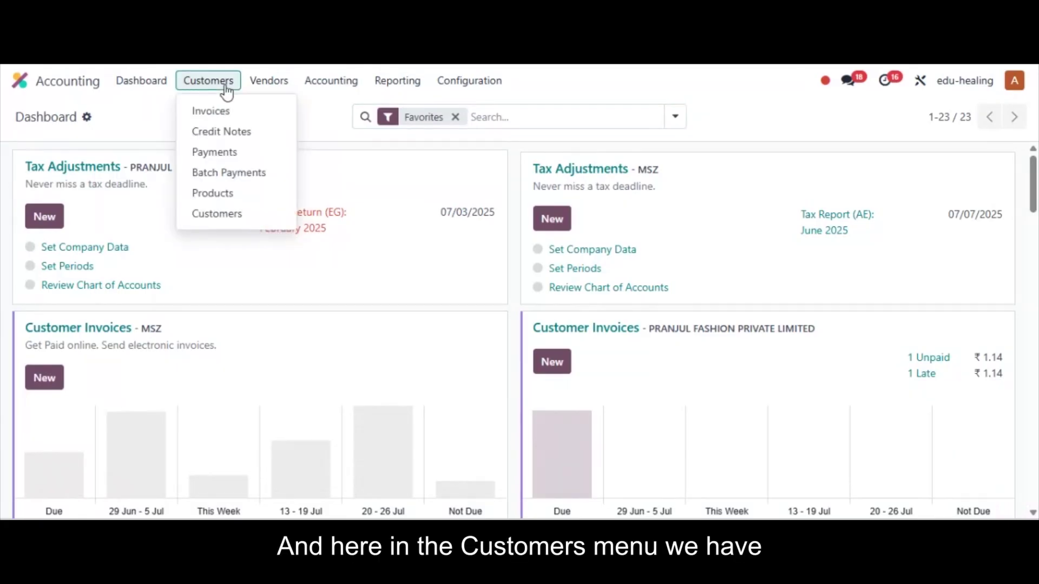
pyautogui.click(234, 113)
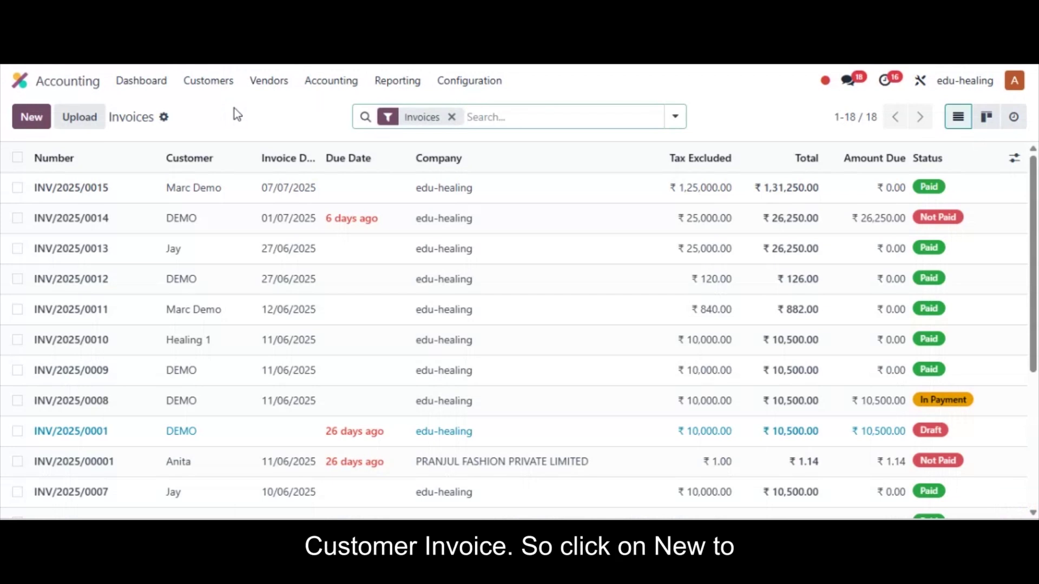
pyautogui.click(31, 117)
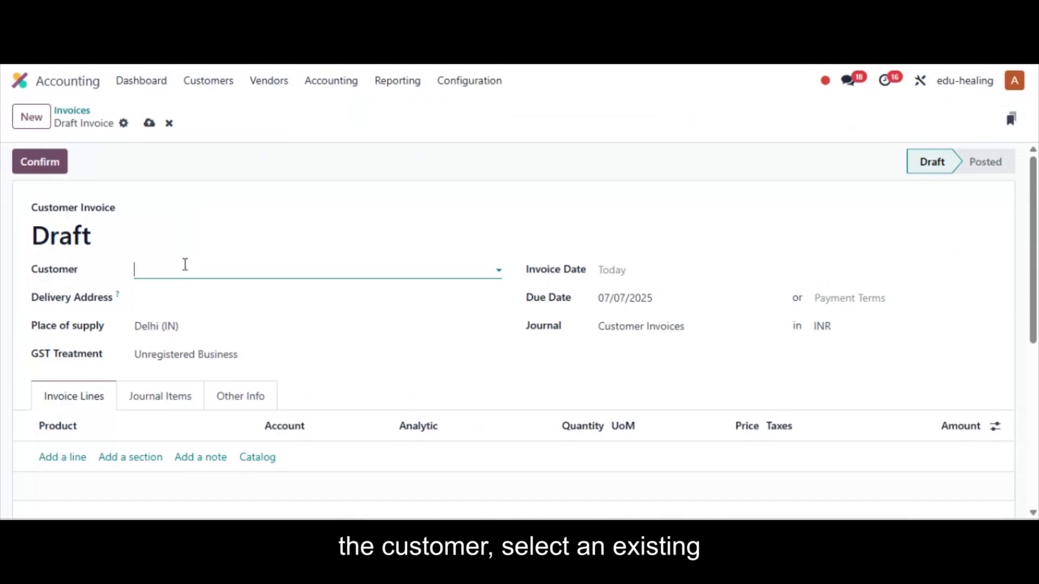
# - Set the demo customer, invoice date 07/07/2025 and Immediate Payment terms on the invoice
pyautogui.click(185, 265)
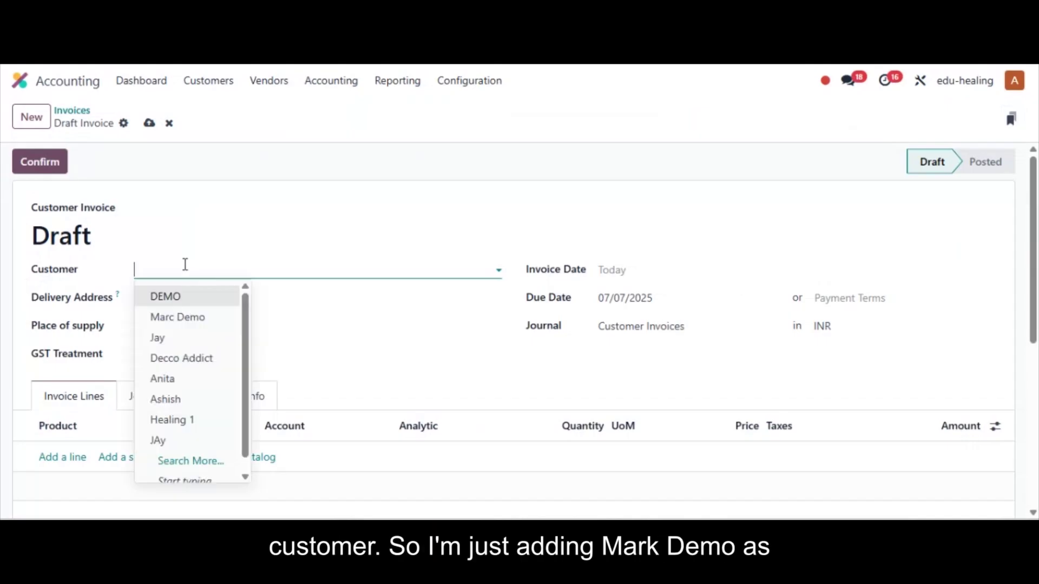
pyautogui.click(176, 320)
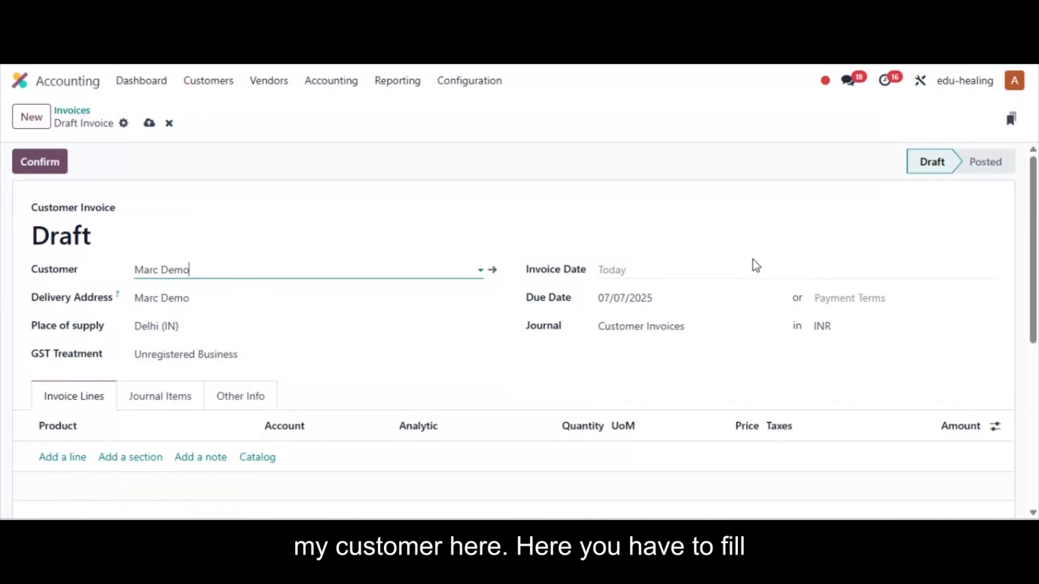
pyautogui.click(647, 275)
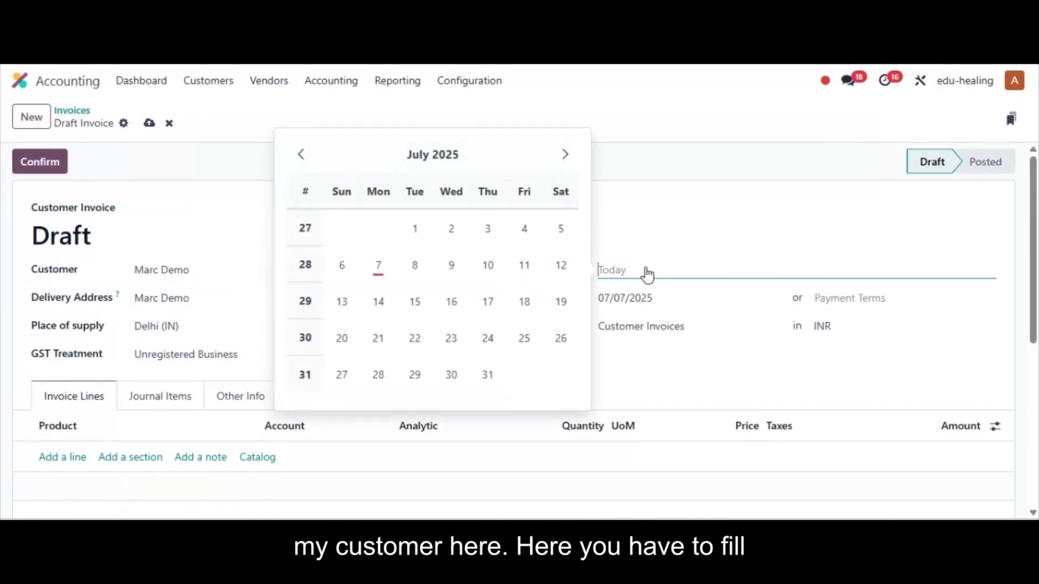
pyautogui.click(376, 268)
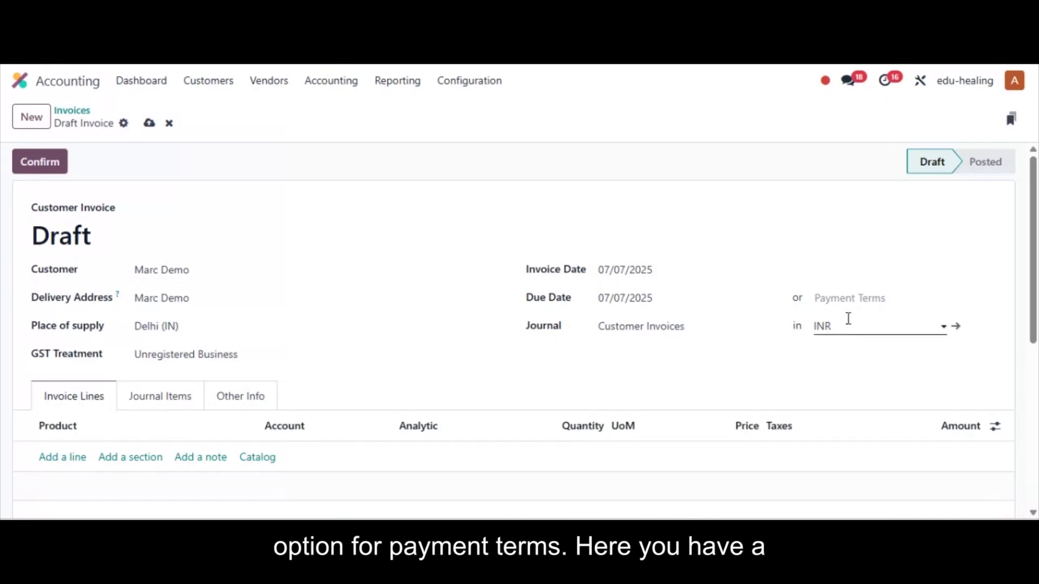
pyautogui.click(849, 299)
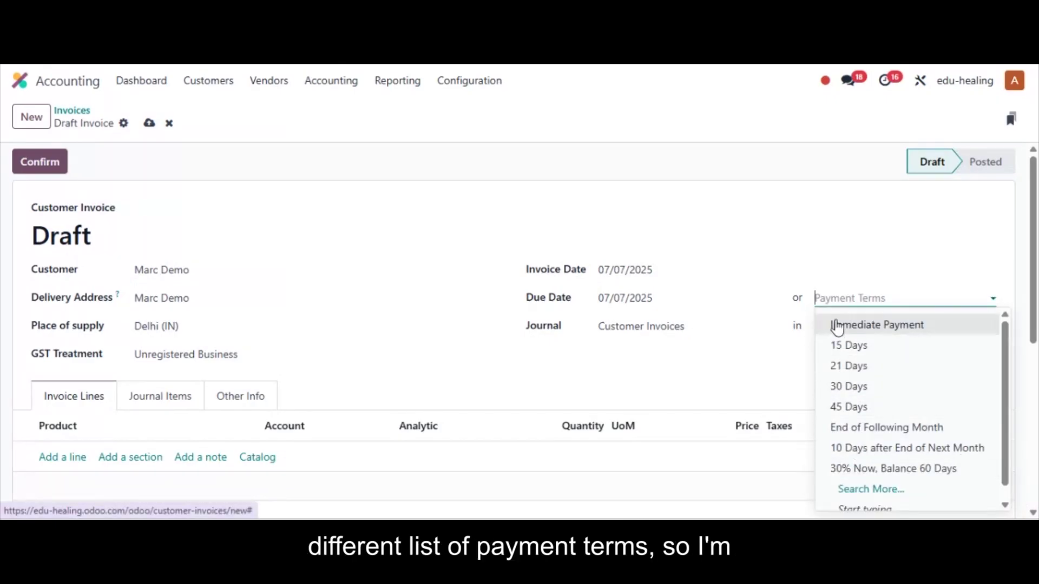
pyautogui.click(838, 326)
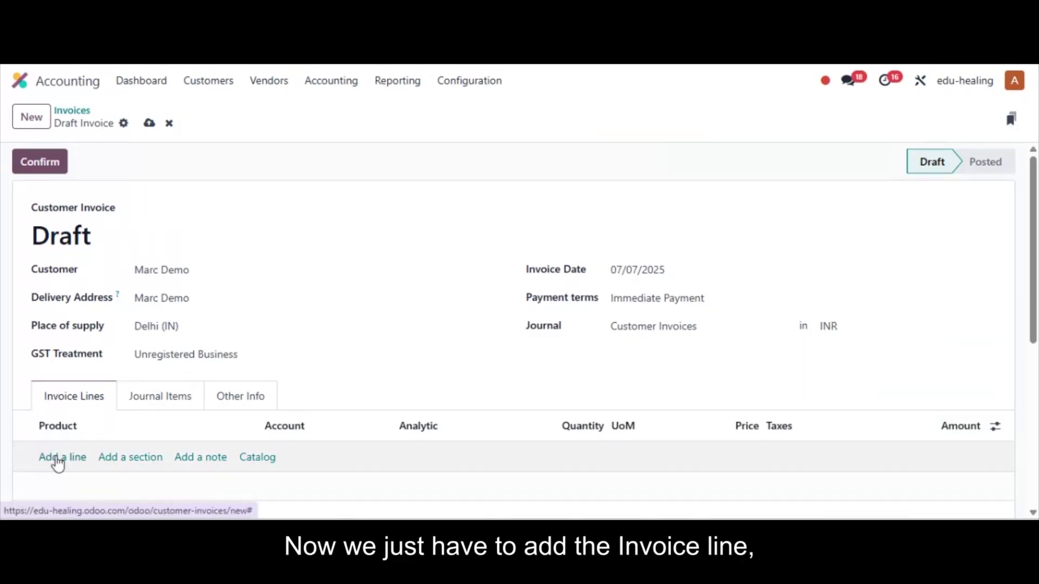
# - Add a line of 5 Custom Wooden Tables at 5,000 each and post the invoice
pyautogui.click(58, 463)
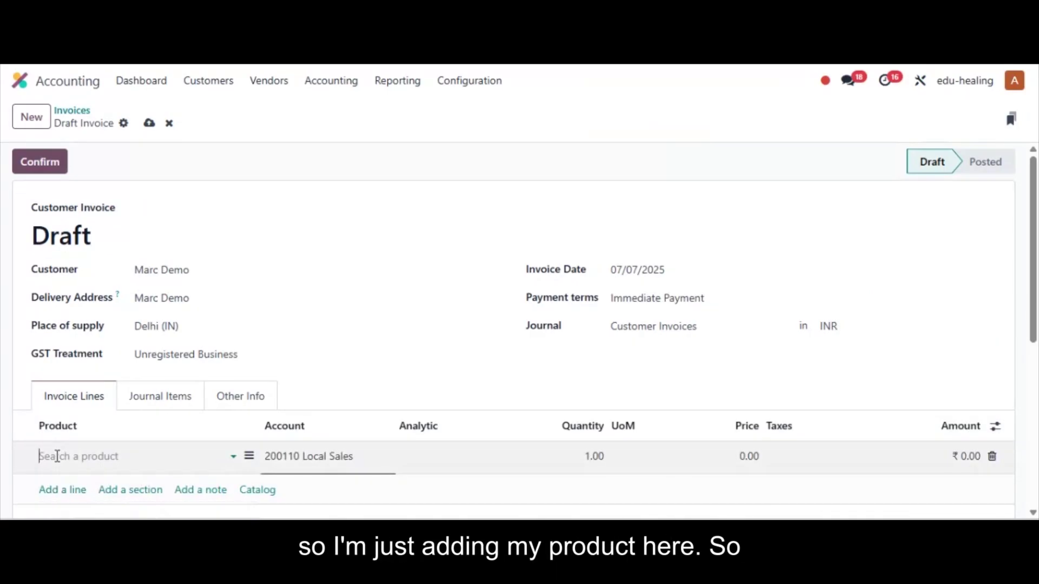
pyautogui.click(57, 456)
pyautogui.write('cust')
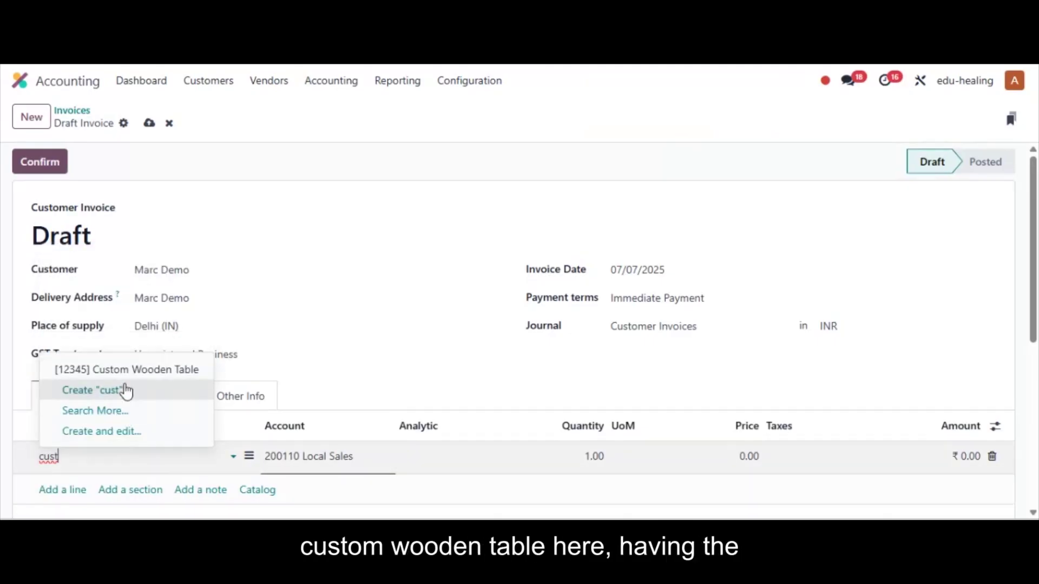
pyautogui.click(125, 369)
pyautogui.click(589, 457)
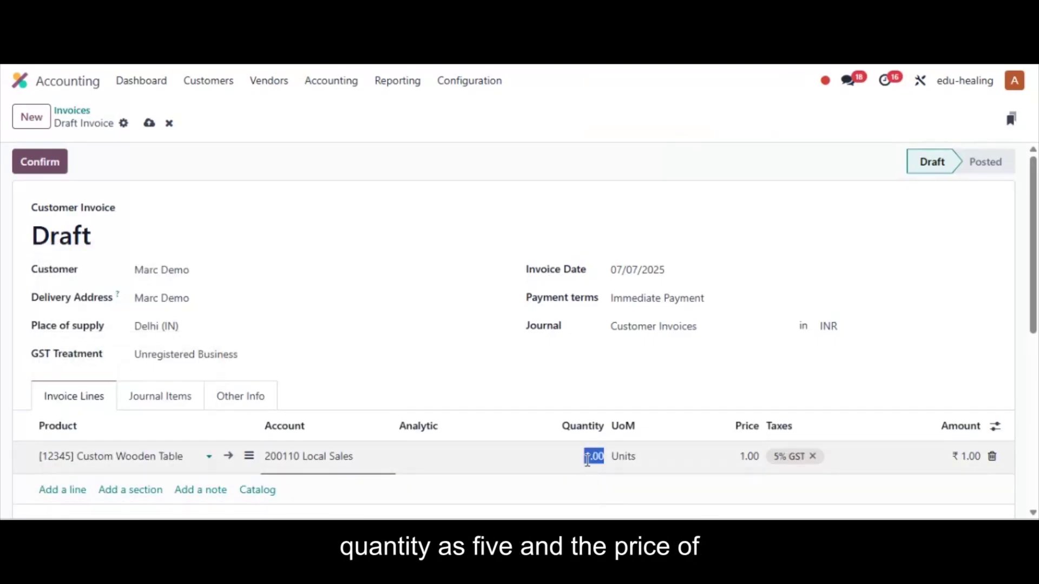
pyautogui.write('5')
pyautogui.click(747, 456)
pyautogui.write('5000')
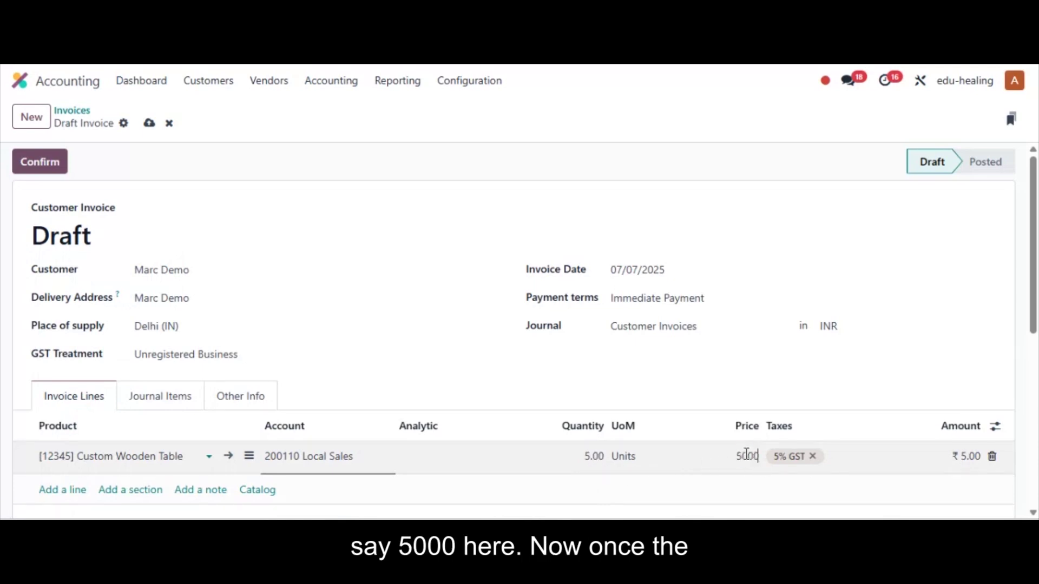
pyautogui.click(198, 196)
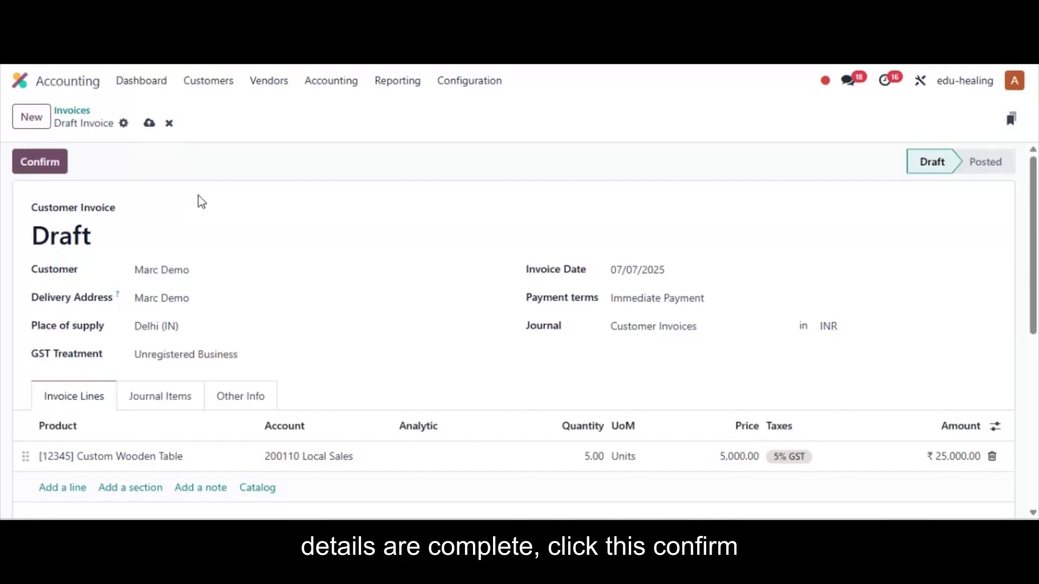
pyautogui.click(47, 166)
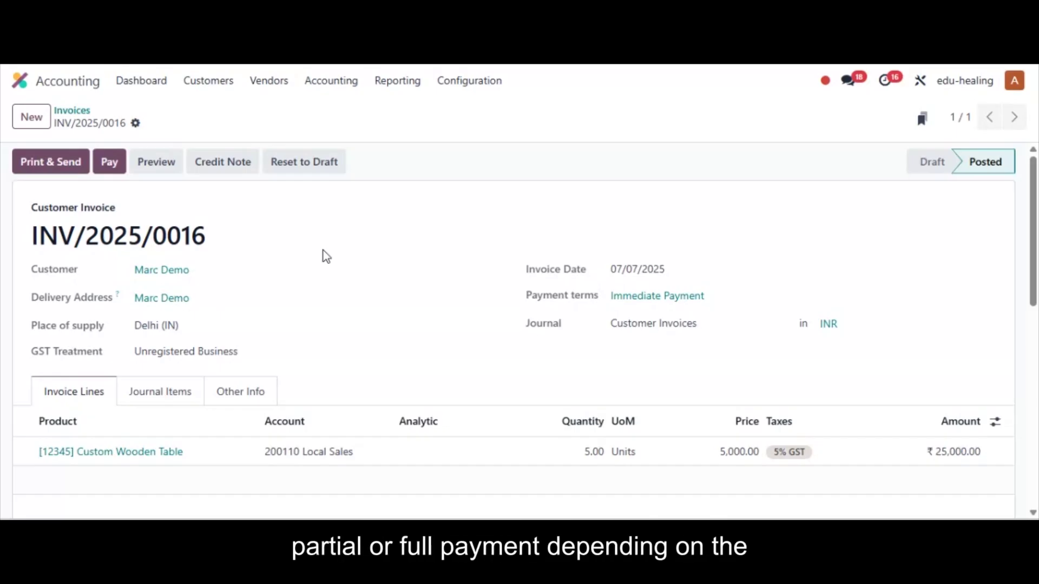
# - Register the ₹26,250.00 bank payment on INV/2025/0016 so it shows as Paid
pyautogui.click(103, 163)
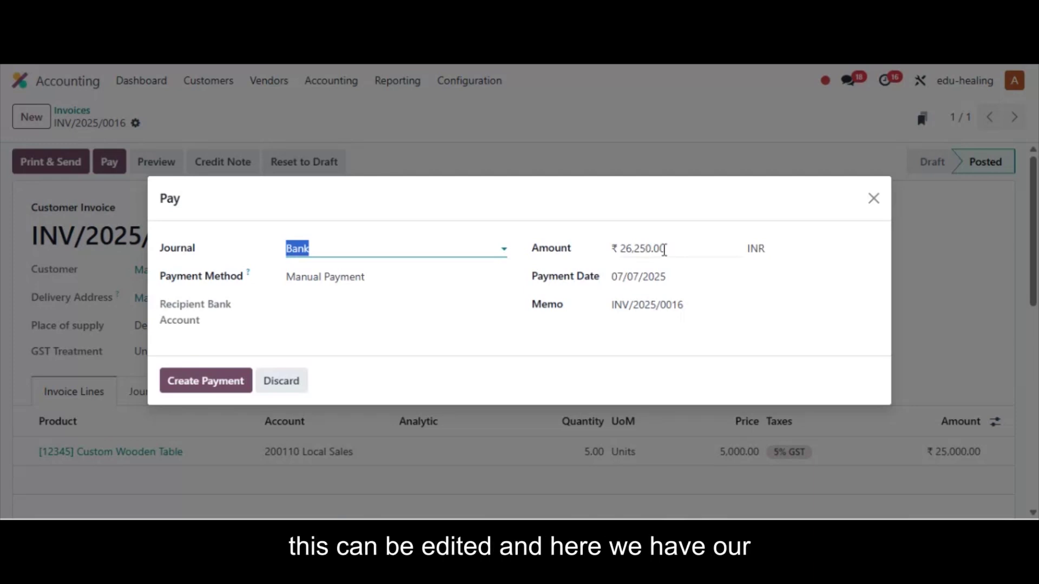
pyautogui.click(666, 249)
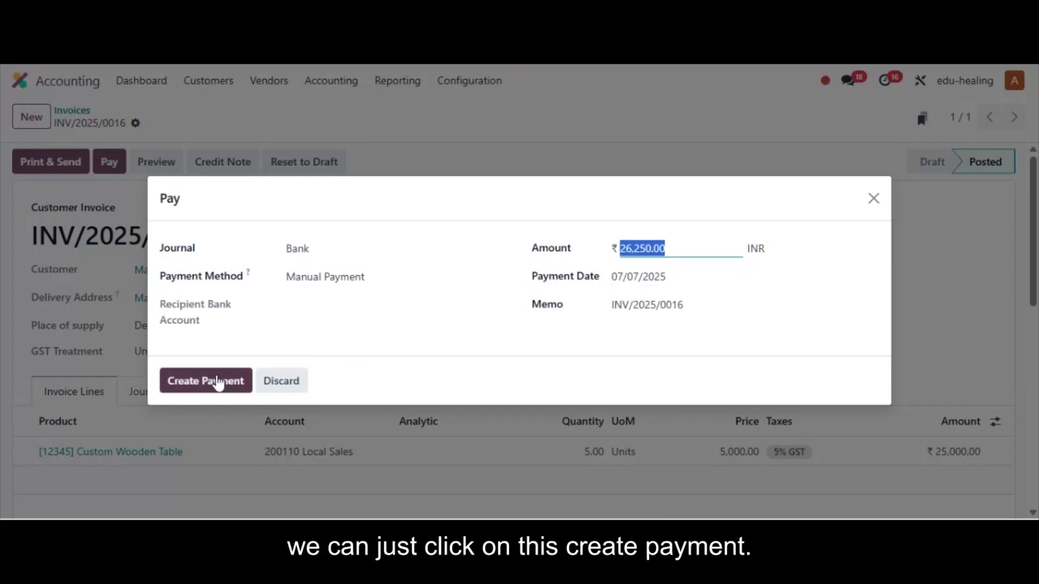
pyautogui.click(218, 381)
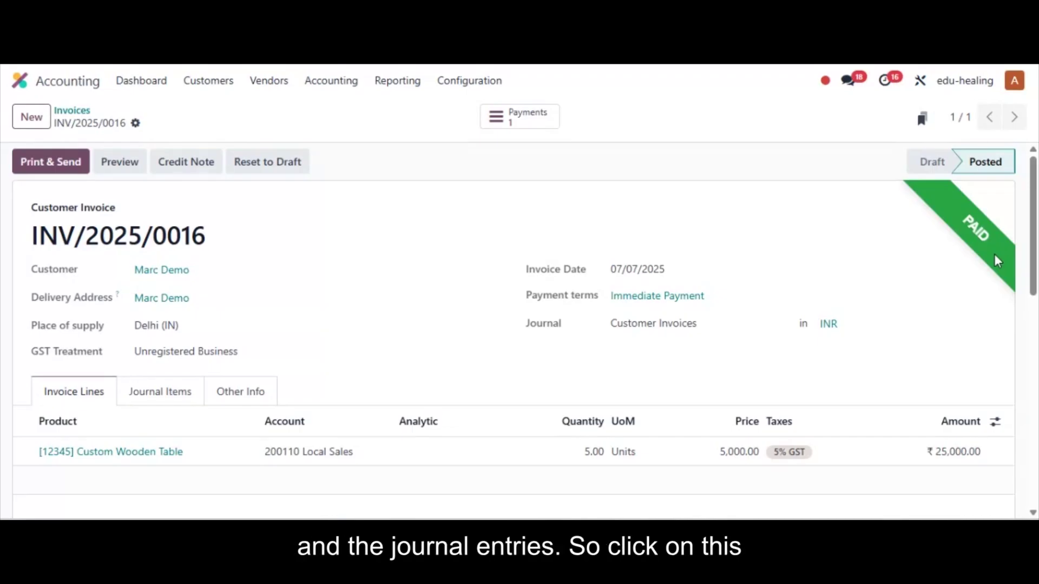
pyautogui.click(157, 393)
pyautogui.scroll(-1, 1030, 318)
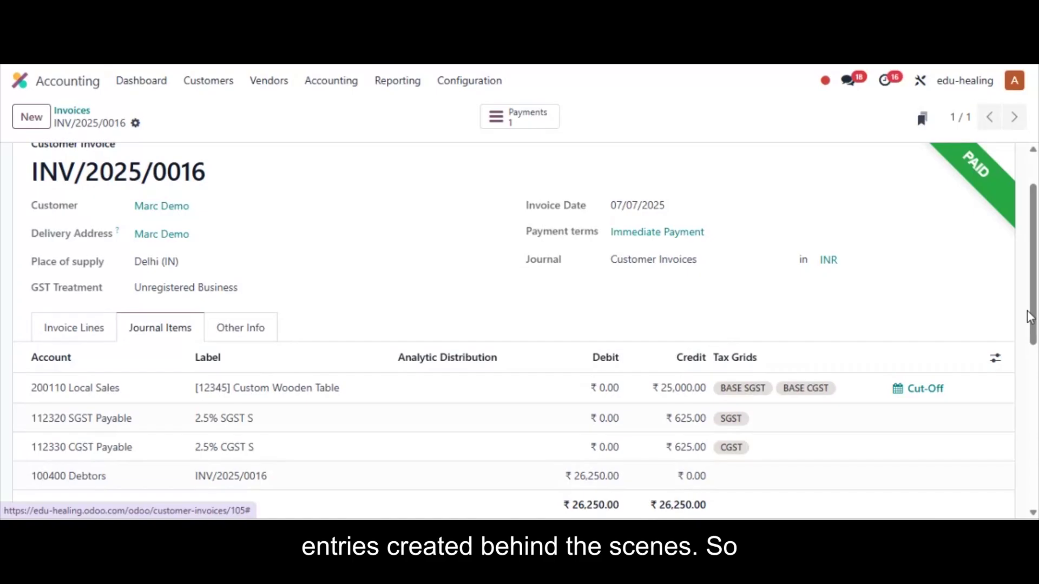
pyautogui.scroll(-1, 1030, 319)
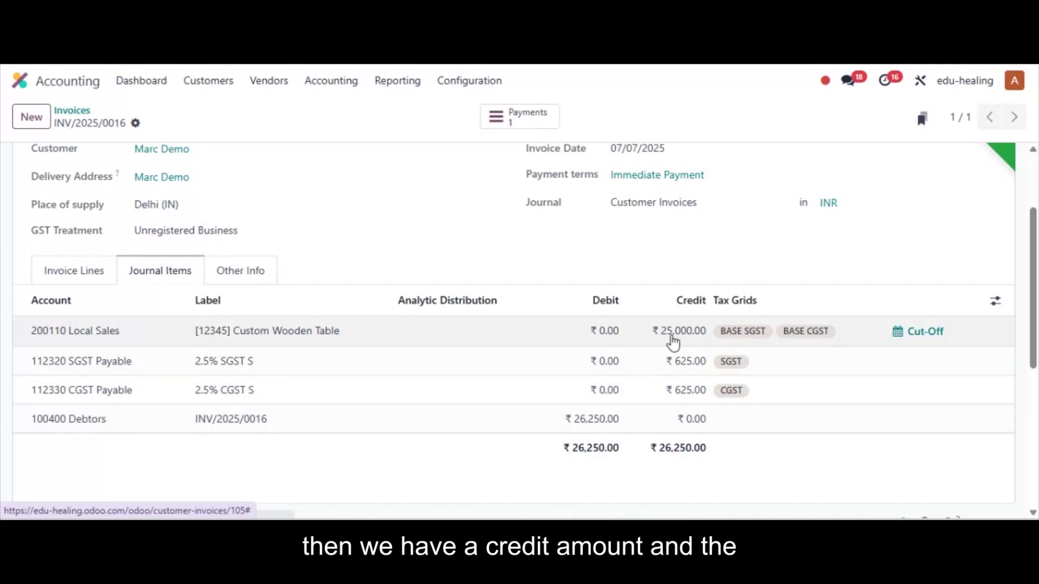
pyautogui.scroll(-1, 679, 382)
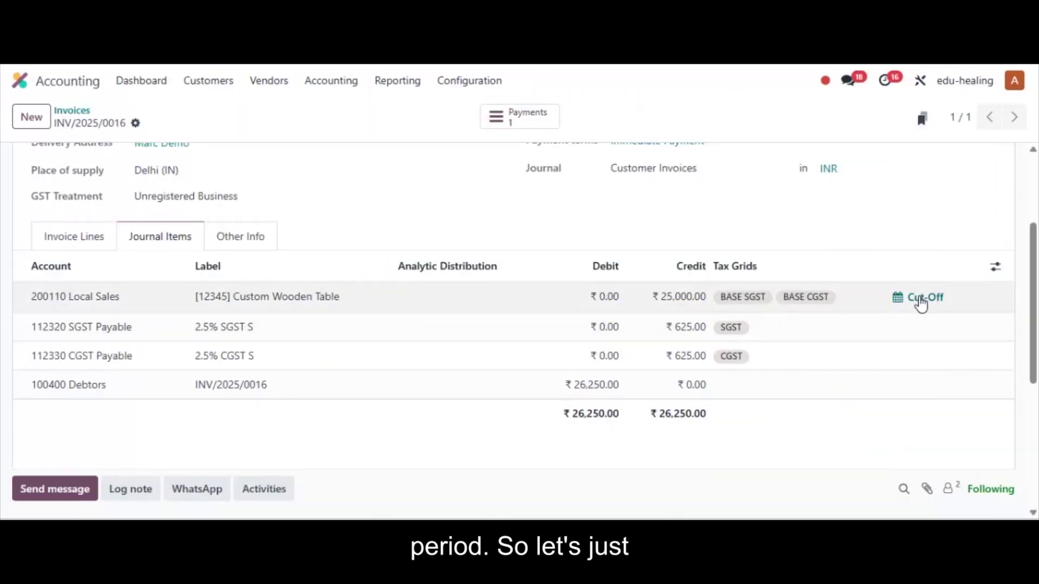
# - Start a cut-off on the Local Sales line with recognition date 17/07/2025 and 40% adjustment
pyautogui.click(920, 300)
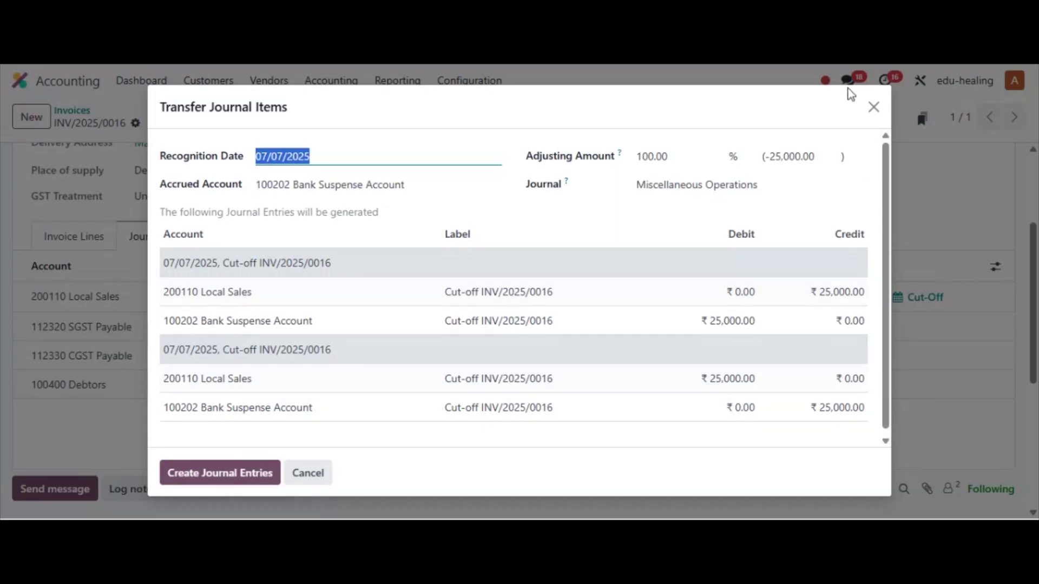
pyautogui.click(303, 160)
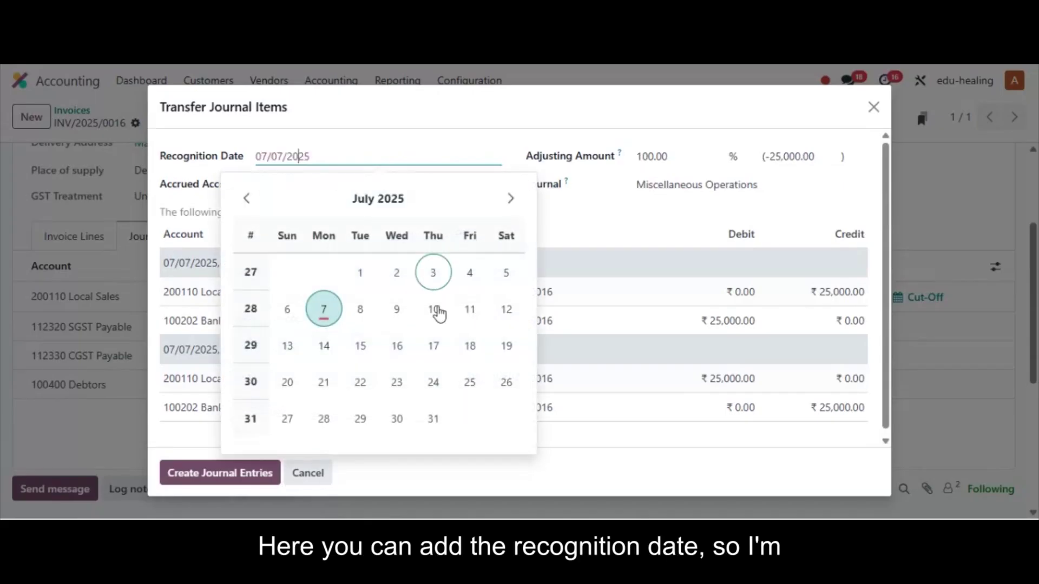
pyautogui.click(433, 346)
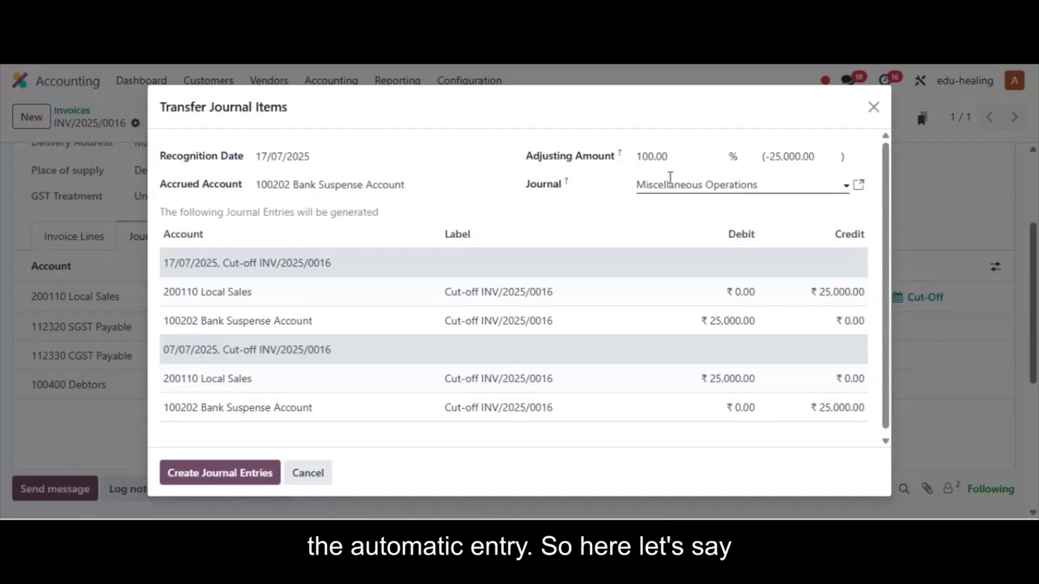
pyautogui.click(669, 158)
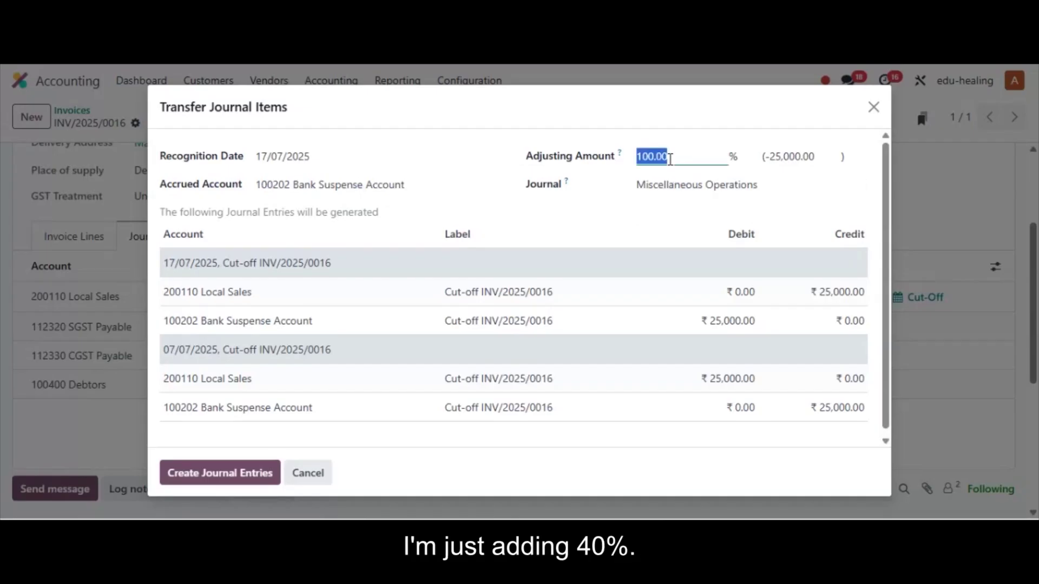
pyautogui.write('40')
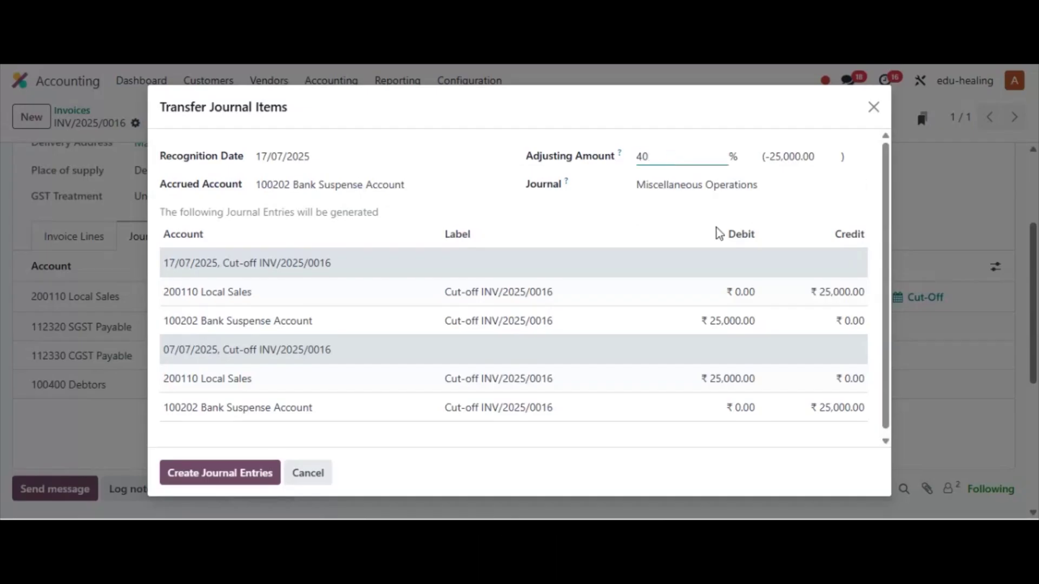
pyautogui.click(701, 230)
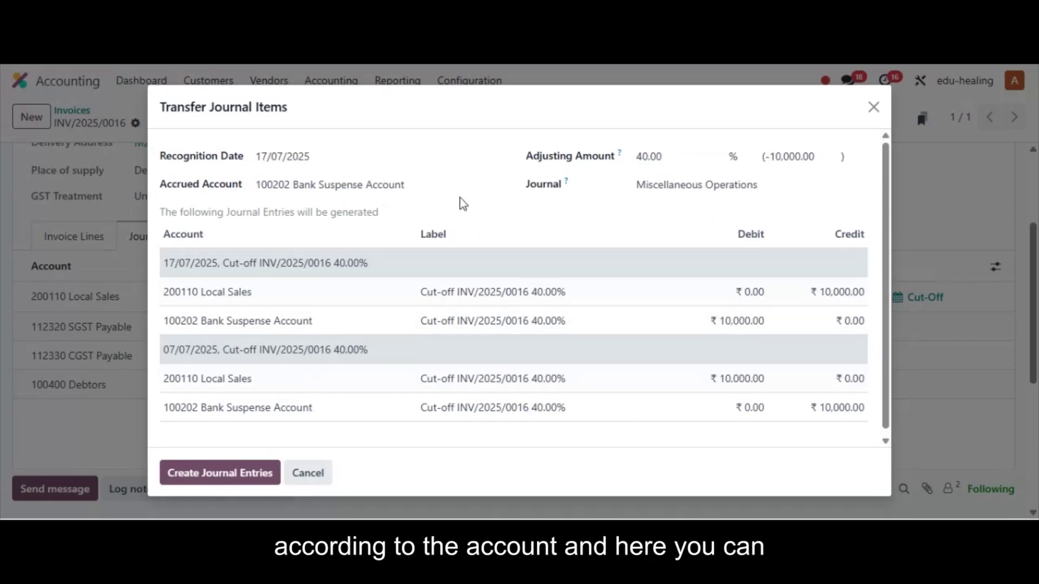
# - Use 140201 Accrued Revenue and the Cut-Off Journal, then generate the cut-off entries
pyautogui.click(315, 188)
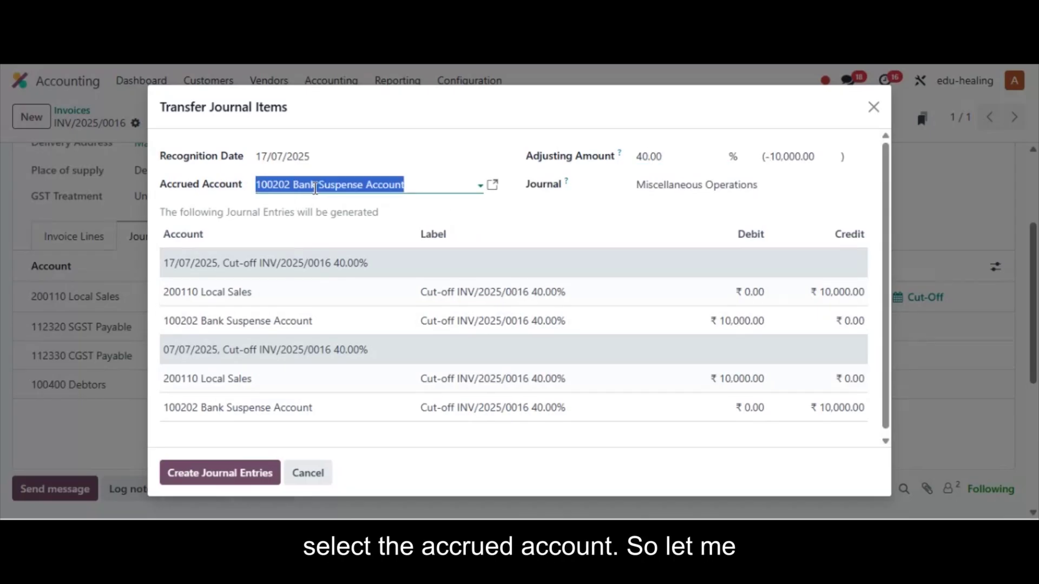
pyautogui.write('accr')
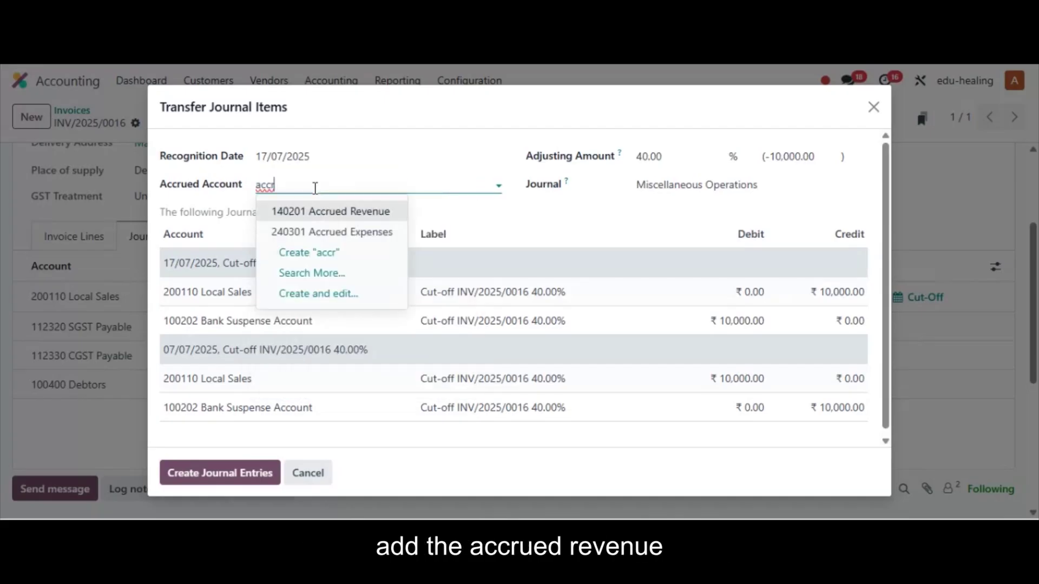
pyautogui.click(344, 215)
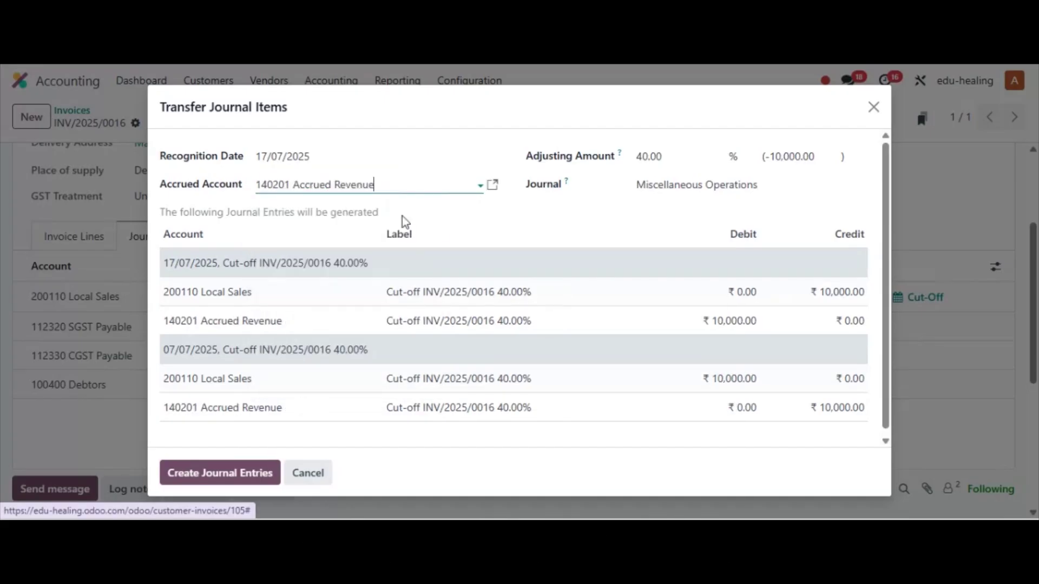
pyautogui.click(664, 185)
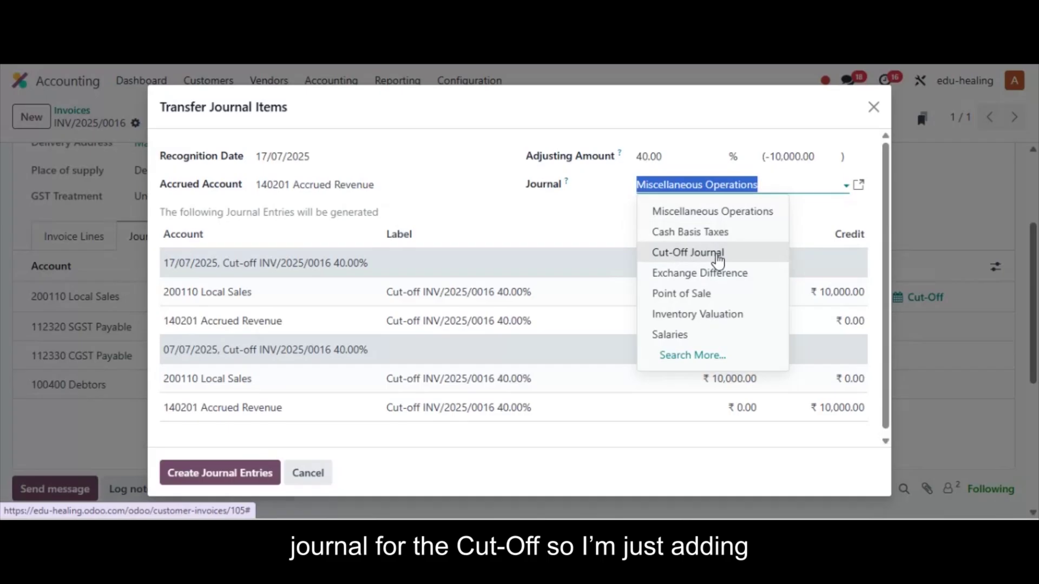
pyautogui.click(718, 259)
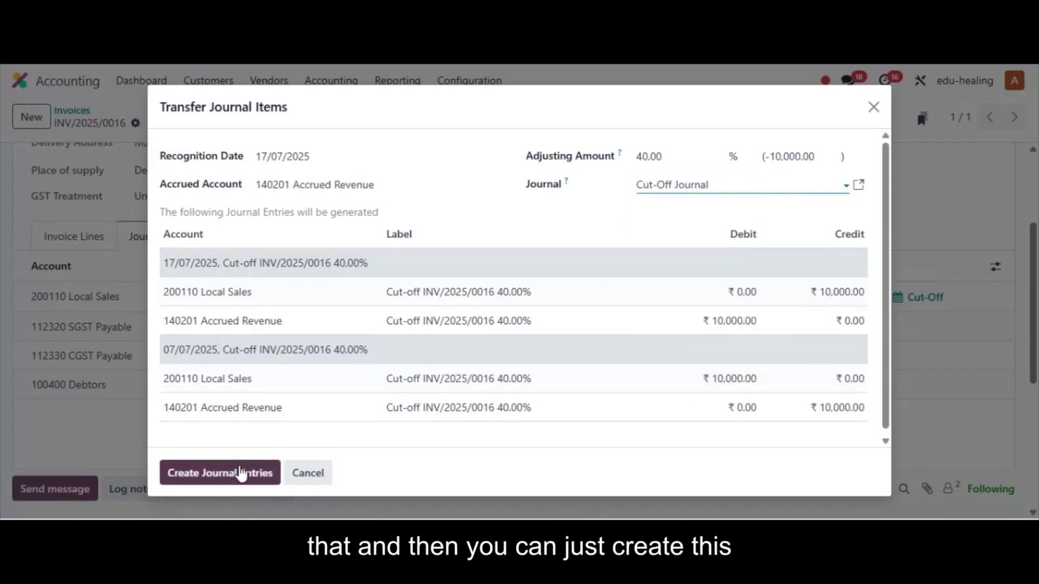
pyautogui.click(242, 473)
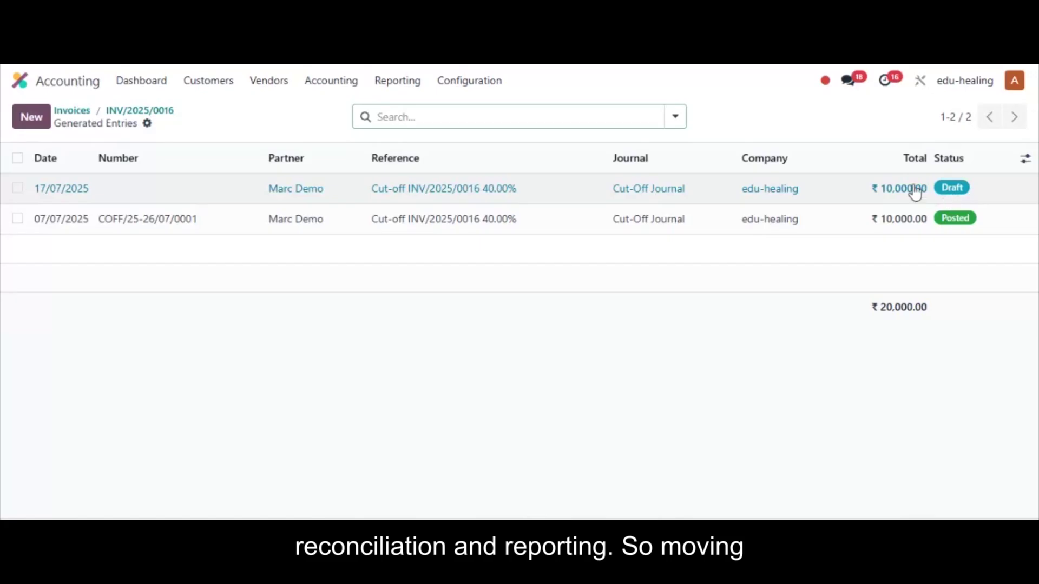
# - Return to invoice INV/2025/0016 via its breadcrumb
pyautogui.click(164, 112)
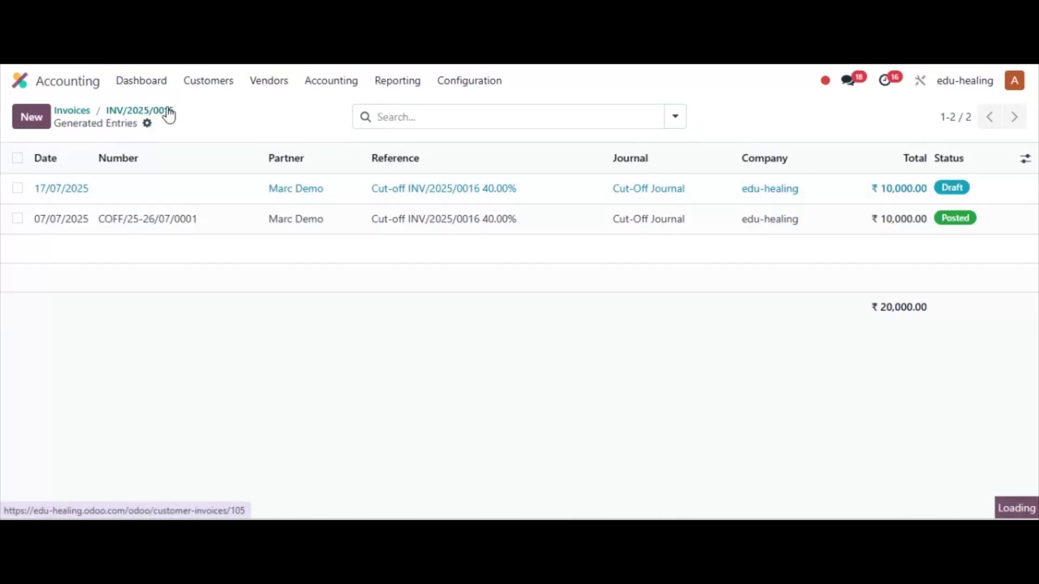
# - Open the General Ledger report and expand the 112320 SGST Payable account
pyautogui.scroll(3, 211, 206)
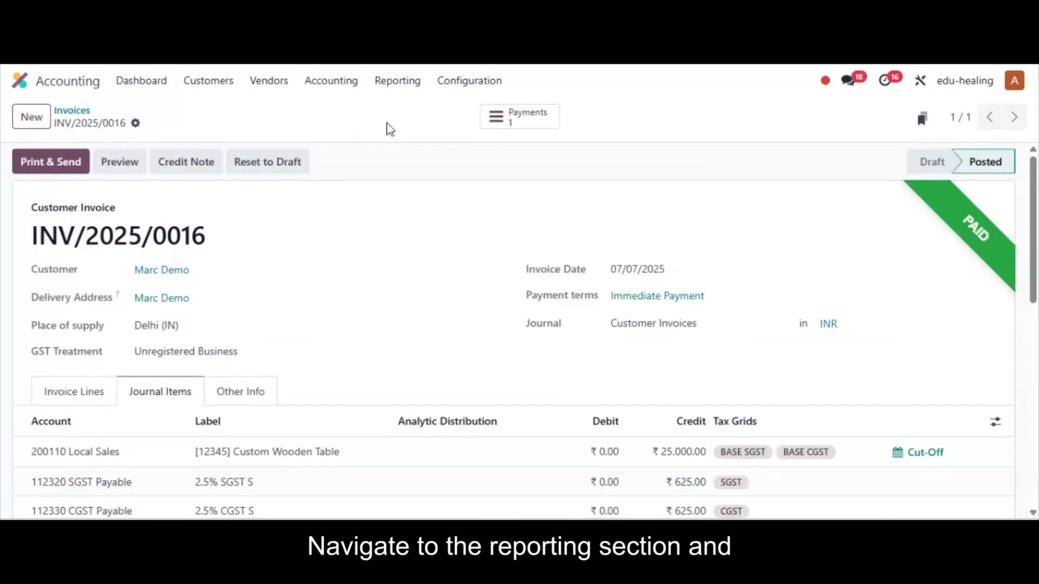
pyautogui.click(408, 84)
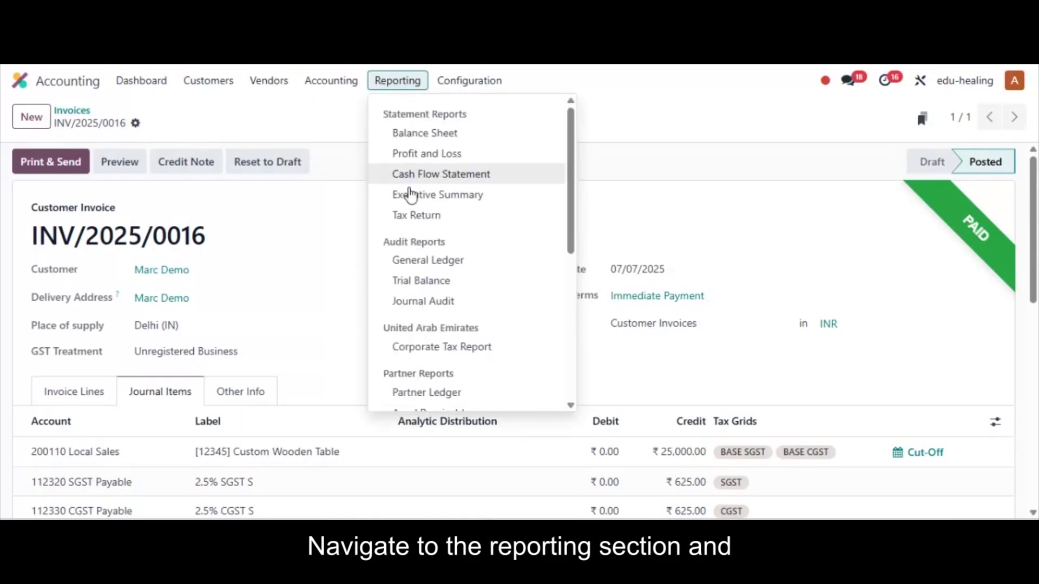
pyautogui.click(411, 265)
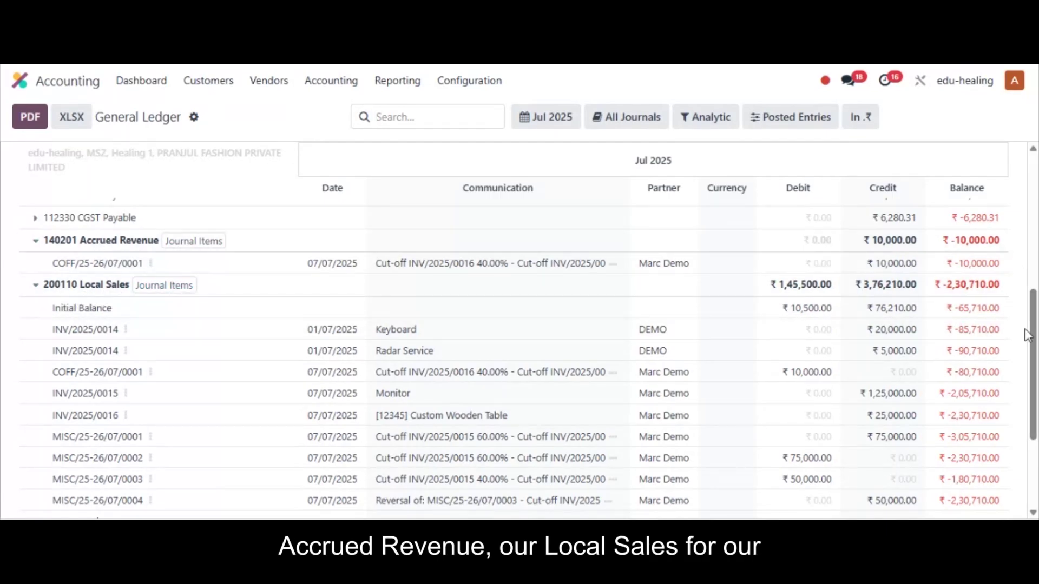
pyautogui.moveTo(1031, 334); pyautogui.dragTo(1032, 305)
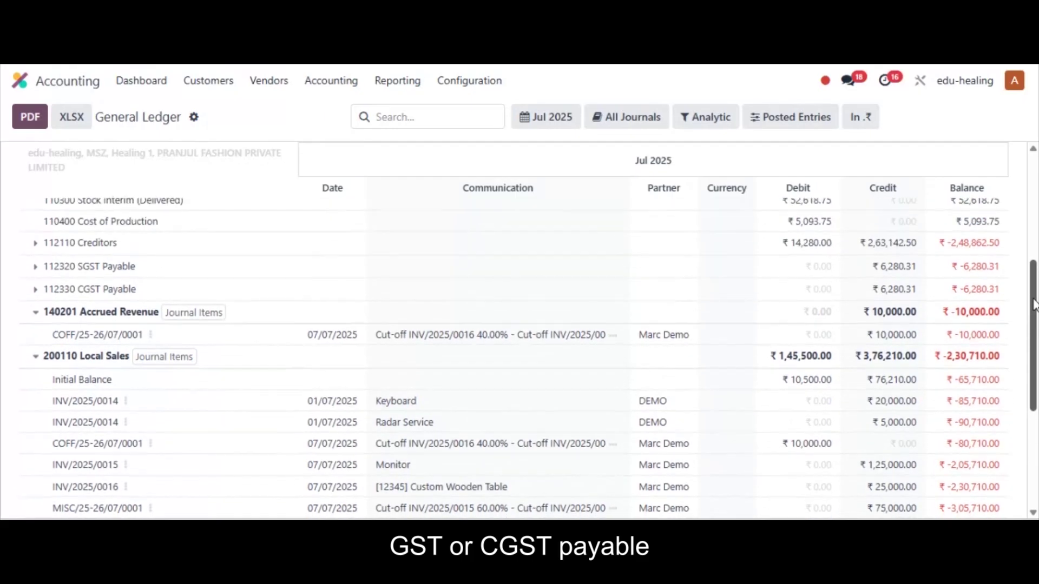
pyautogui.click(35, 270)
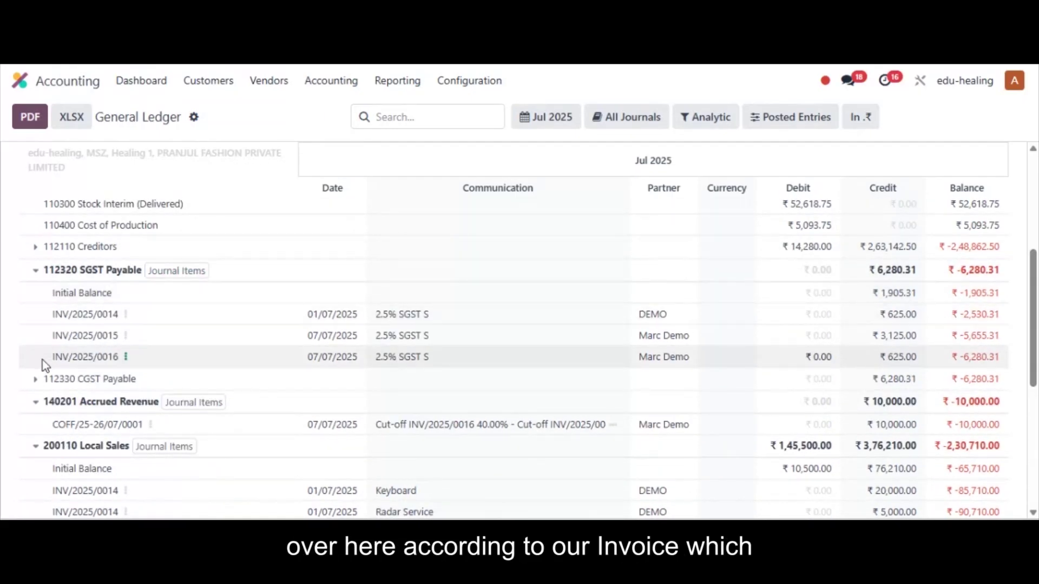